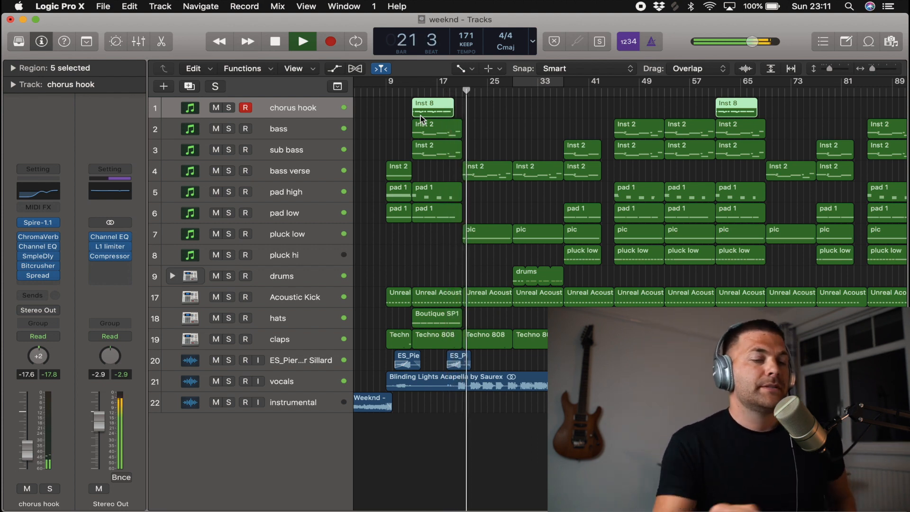
- Stop playback, audition the bass track soloed from bar 13, and close its Channel EQ window
{"action": "key", "text": "space"}
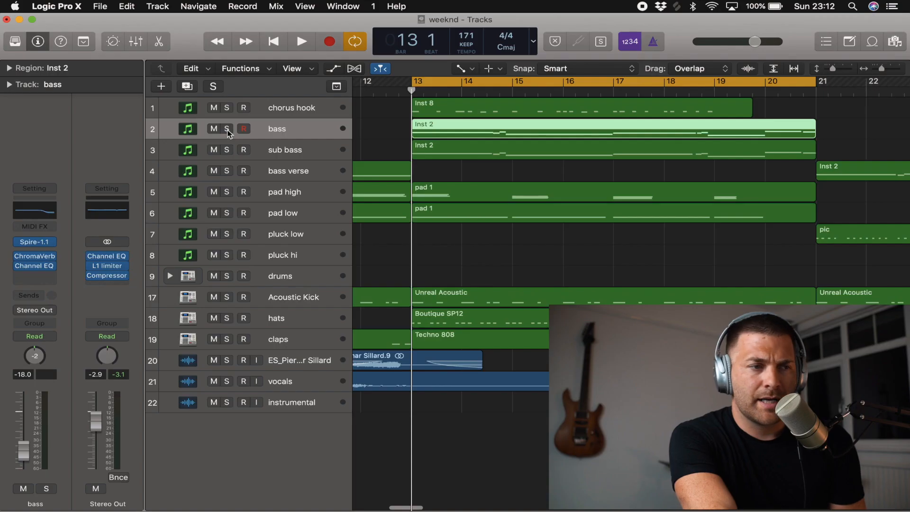
{"action": "left_click", "coordinate": [227, 129]}
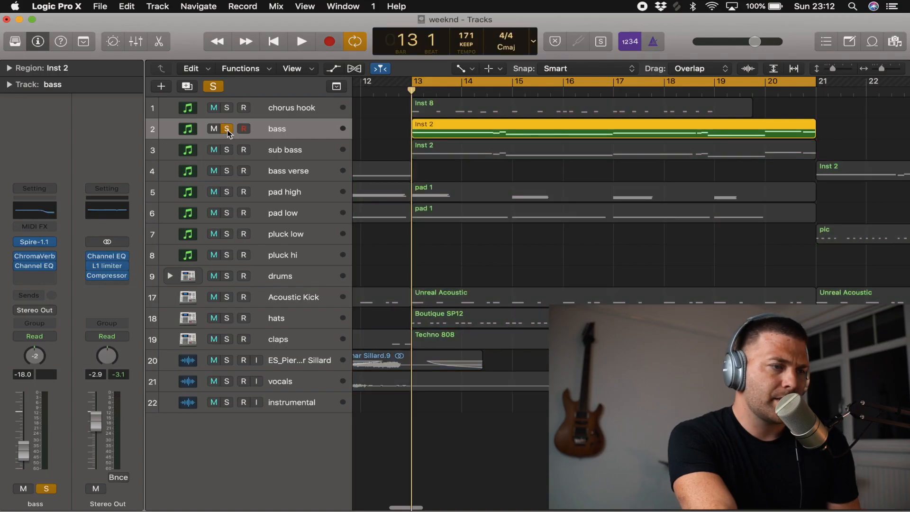
{"action": "key", "text": "space"}
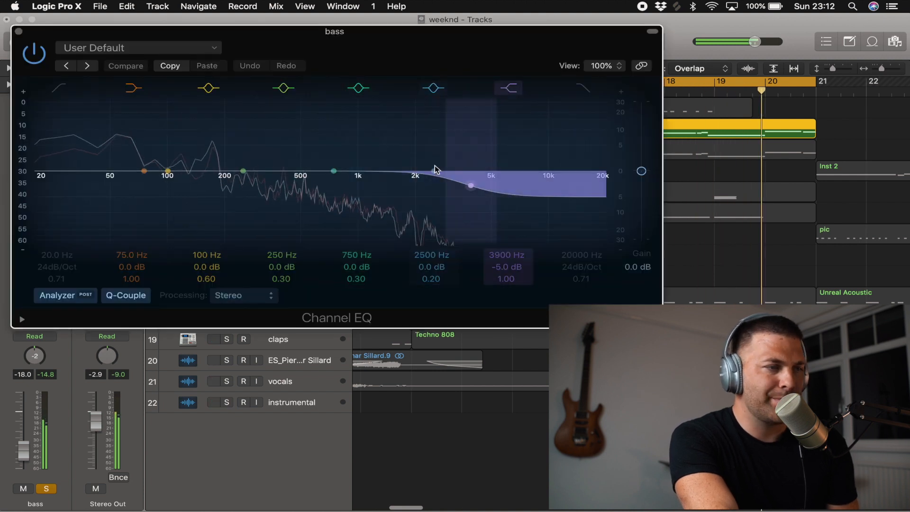
{"action": "left_click", "coordinate": [19, 31]}
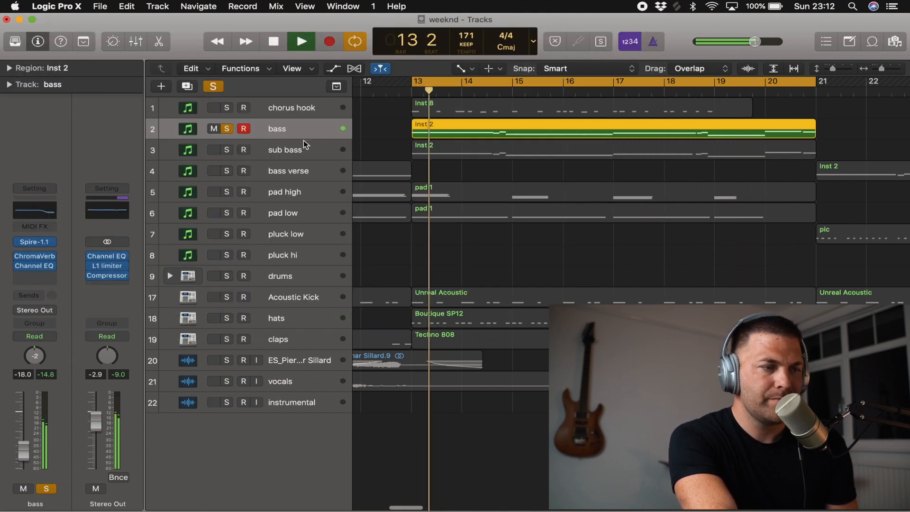
- Solo the sub bass alone, compare its Channel EQ bypassed and active, and bring the bass back into the solo
{"action": "left_click", "coordinate": [227, 149]}
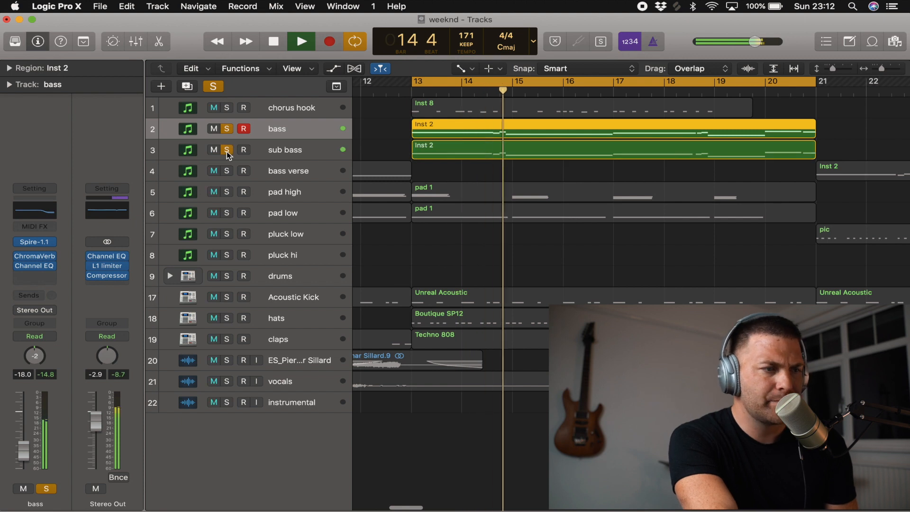
{"action": "left_click", "coordinate": [228, 129]}
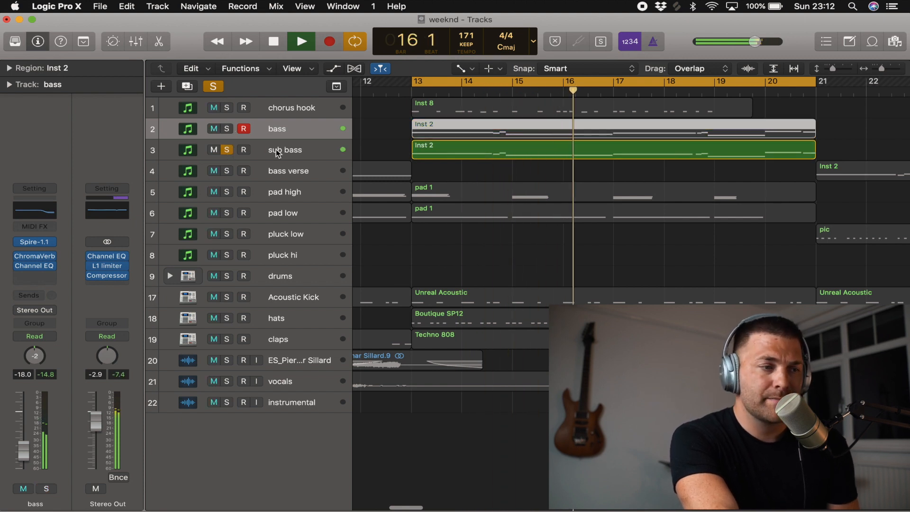
{"action": "left_click", "coordinate": [253, 154]}
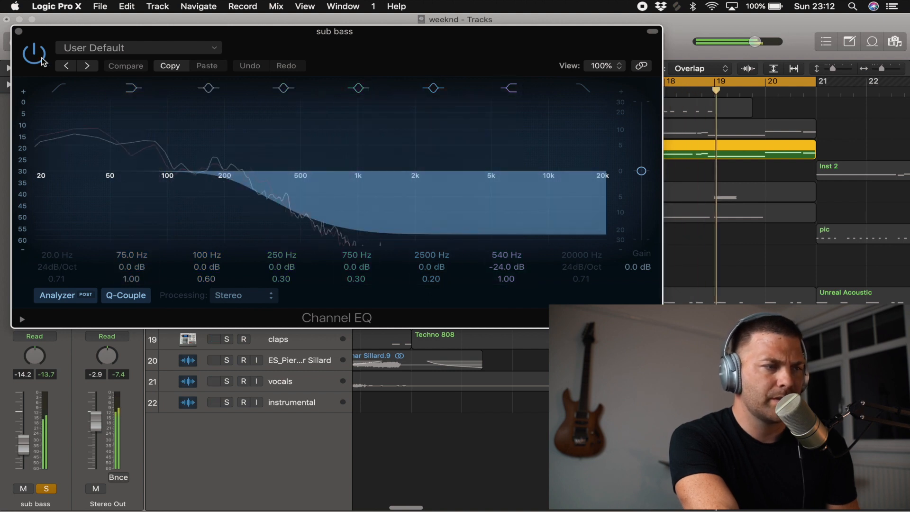
{"action": "left_click", "coordinate": [34, 54]}
{"action": "left_click", "coordinate": [34, 54]}
{"action": "left_click", "coordinate": [19, 32]}
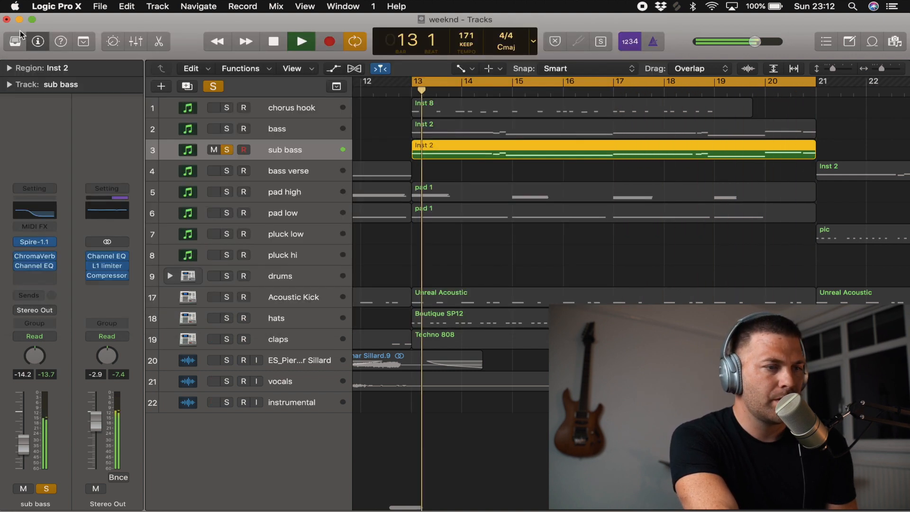
{"action": "left_click", "coordinate": [227, 129]}
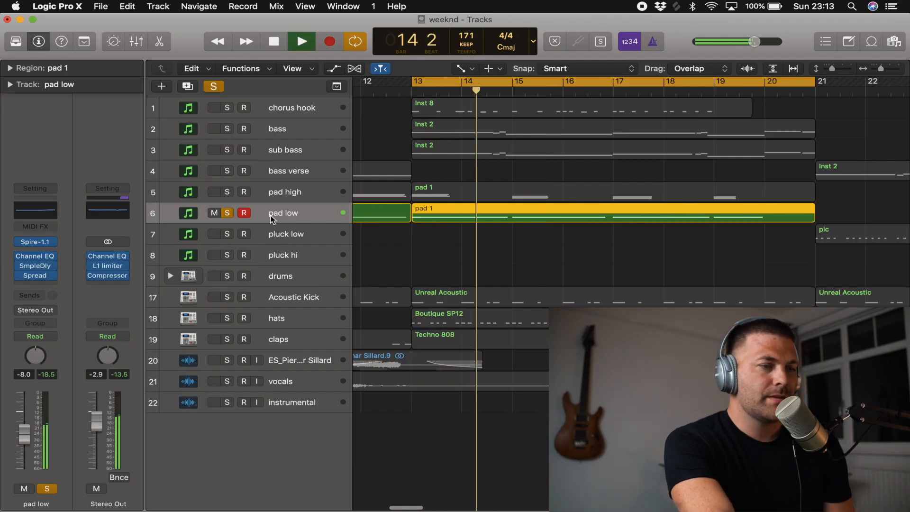
- Add the pad high, sub bass, bass and chorus hook tracks one by one to the soloed pad low during playback
{"action": "left_click", "coordinate": [286, 192]}
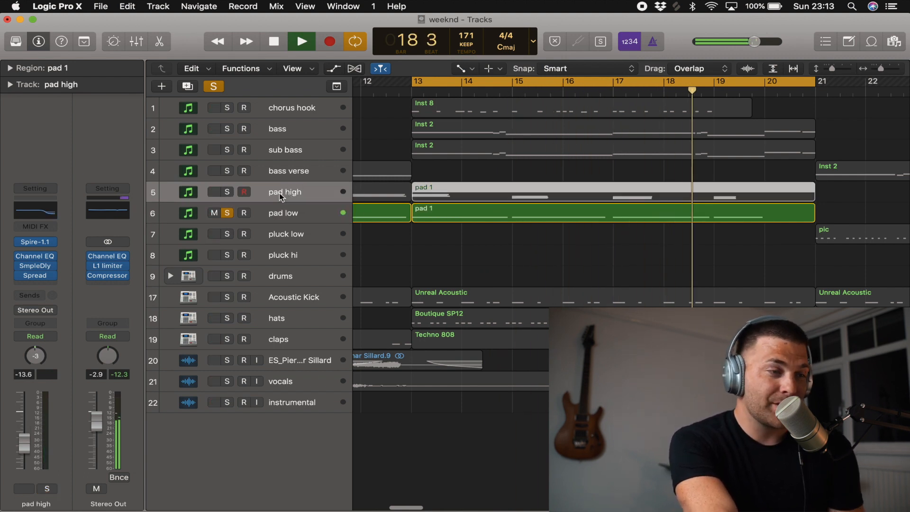
{"action": "left_click", "coordinate": [228, 191]}
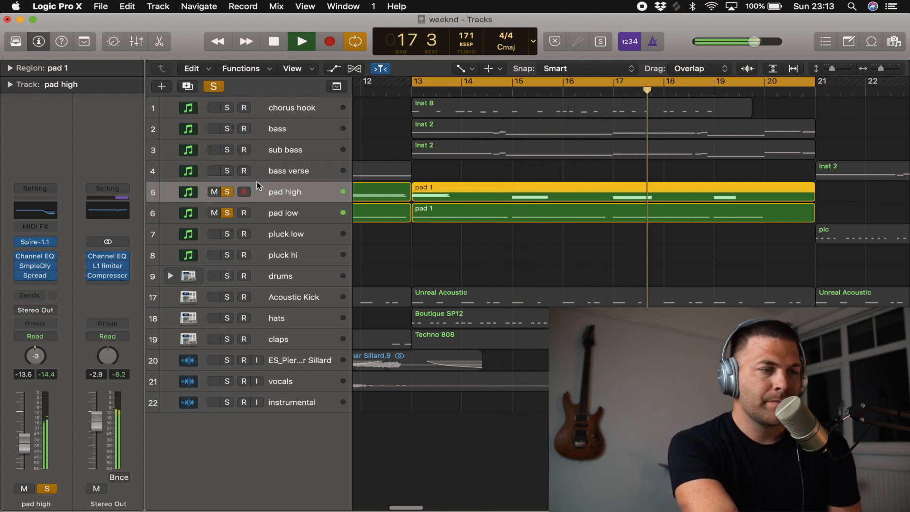
{"action": "left_click", "coordinate": [269, 152]}
{"action": "left_click", "coordinate": [227, 149]}
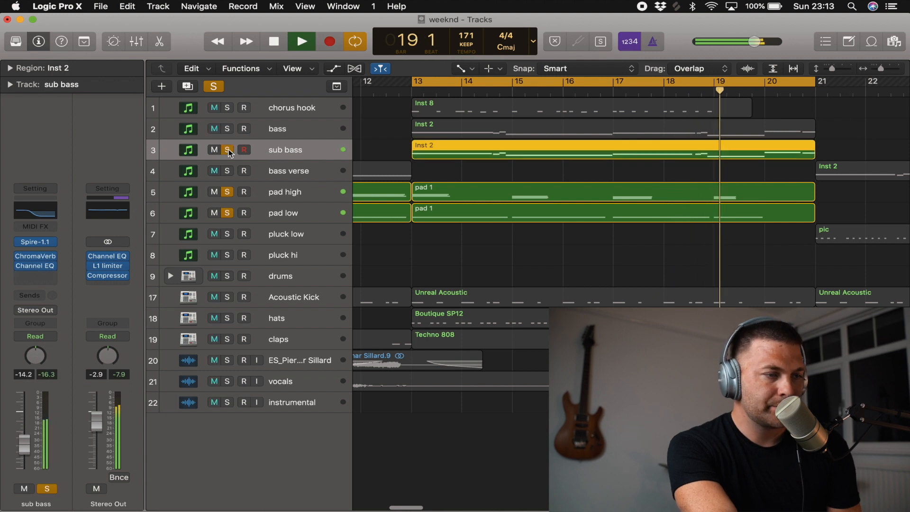
{"action": "left_click", "coordinate": [227, 130]}
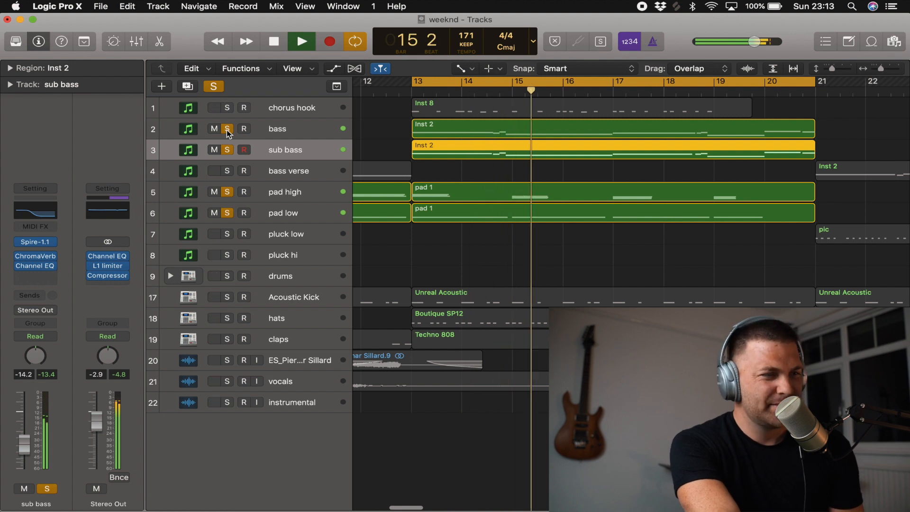
{"action": "left_click", "coordinate": [263, 110]}
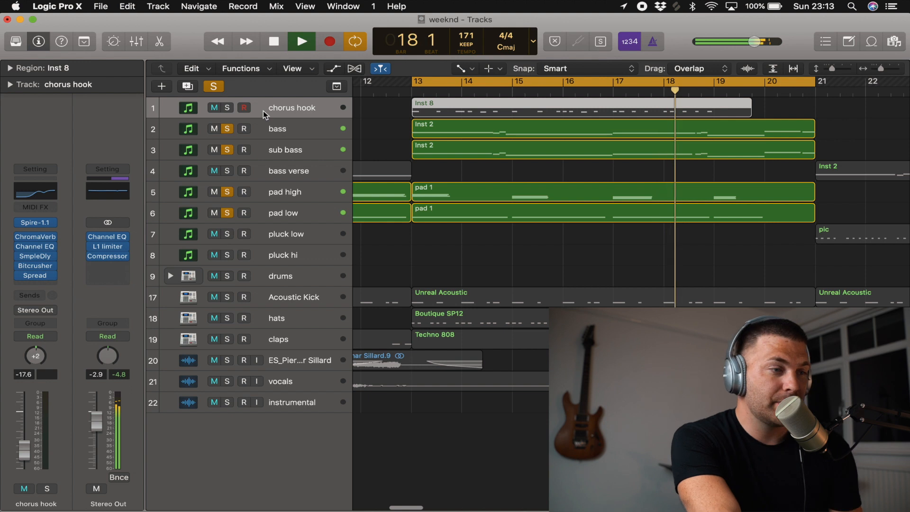
{"action": "left_click", "coordinate": [228, 108]}
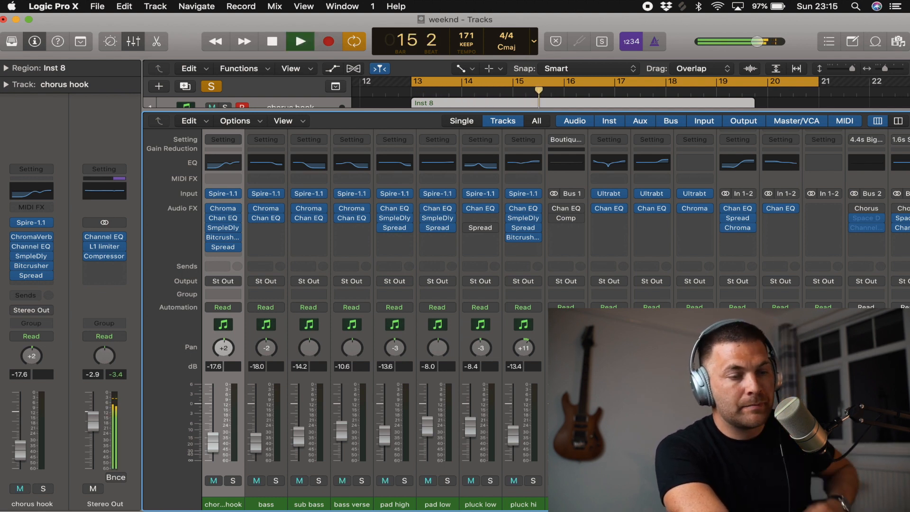
- Examine the ChromaVerb reverb settings on the claps track and close the plug-in window
{"action": "left_click", "coordinate": [554, 505]}
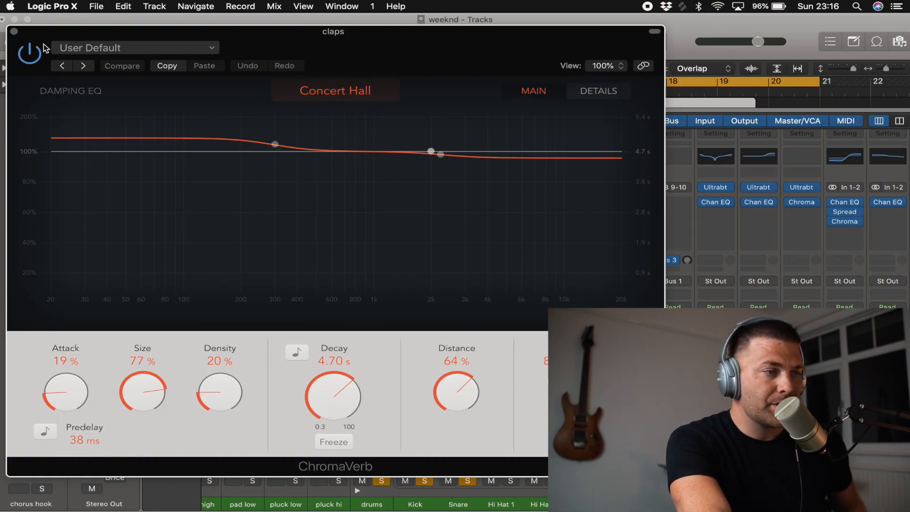
{"action": "left_click", "coordinate": [14, 31]}
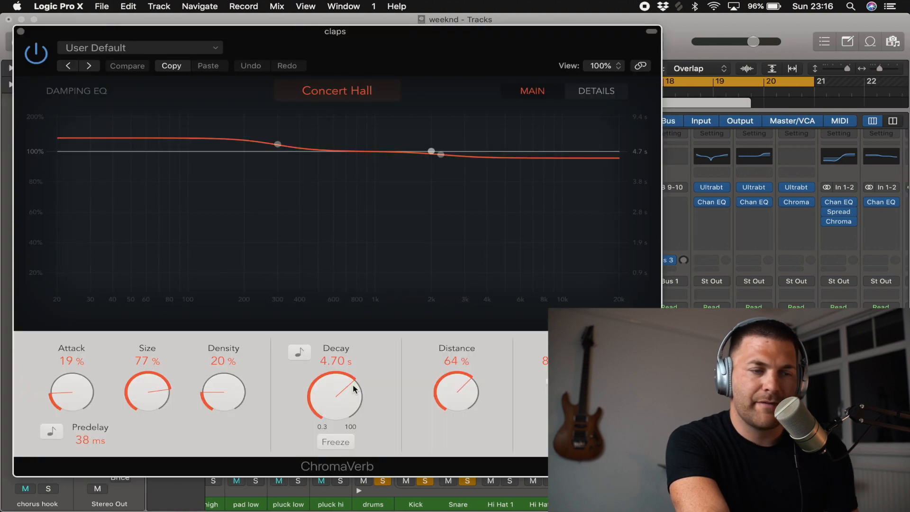
{"action": "left_click", "coordinate": [21, 32]}
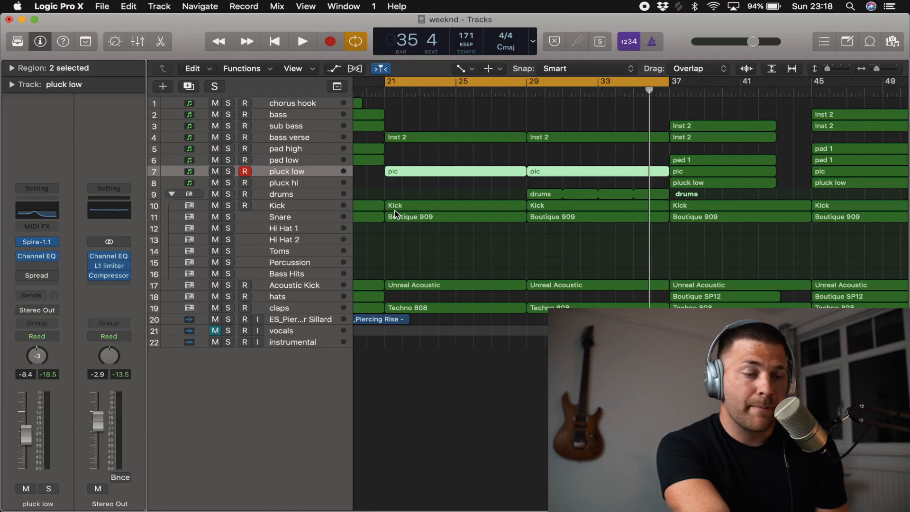
- Play the looped verse from bar 21 and solo the bass verse track
{"action": "key", "text": "space"}
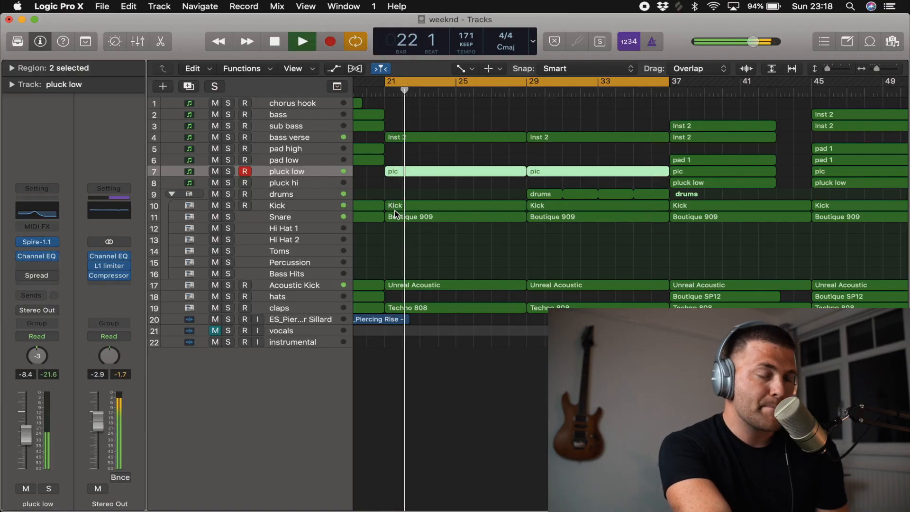
{"action": "left_click", "coordinate": [286, 137]}
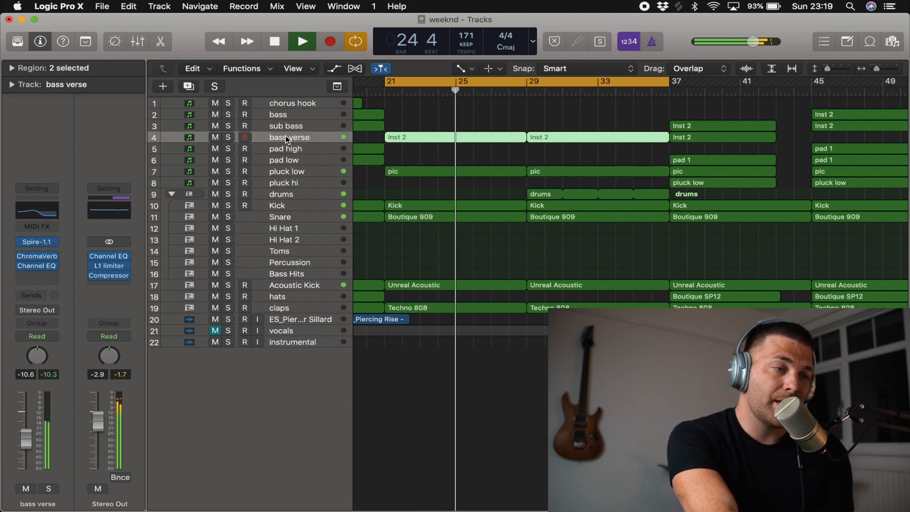
{"action": "left_click", "coordinate": [228, 136]}
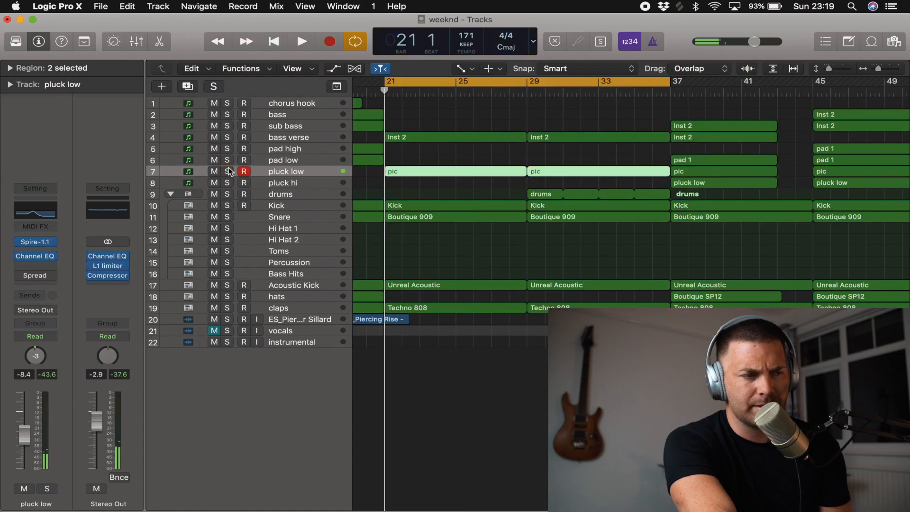
- Replay the verse from bar 21 and examine the Channel EQ on the pluck low track
{"action": "key", "text": "space"}
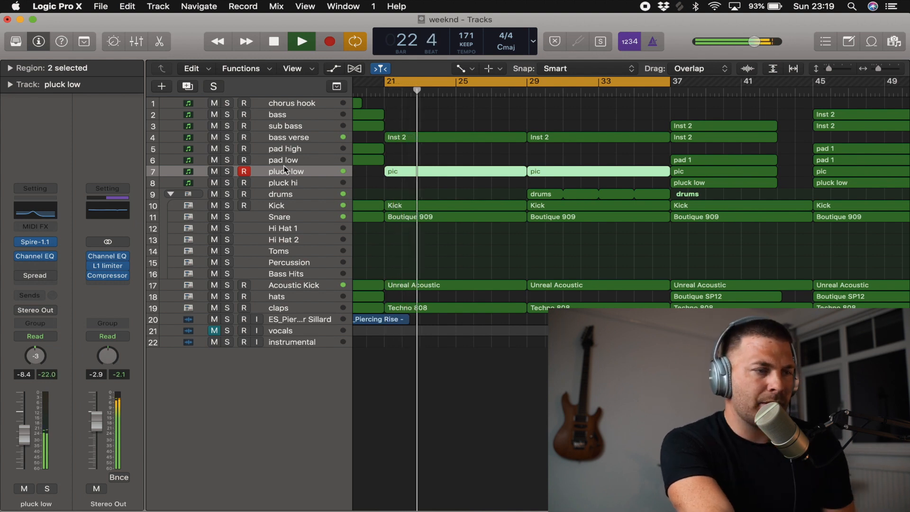
{"action": "left_click", "coordinate": [53, 209]}
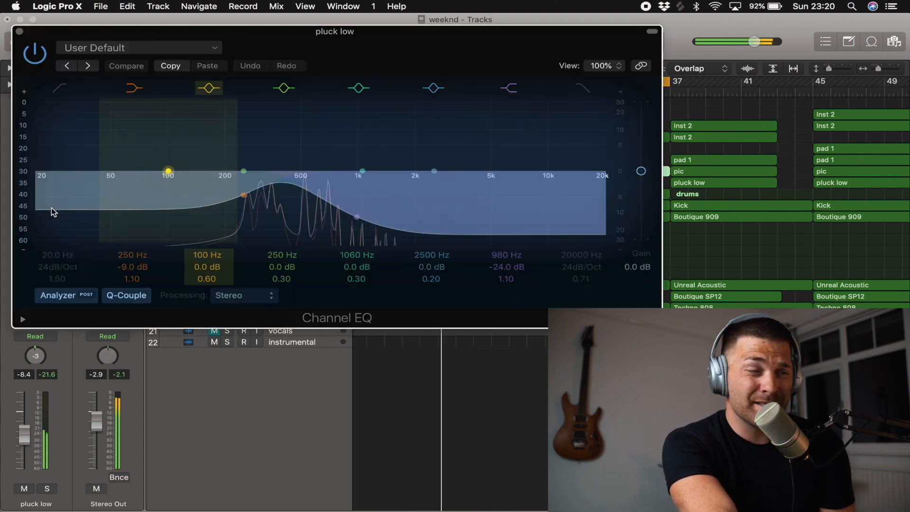
{"action": "left_click", "coordinate": [32, 51]}
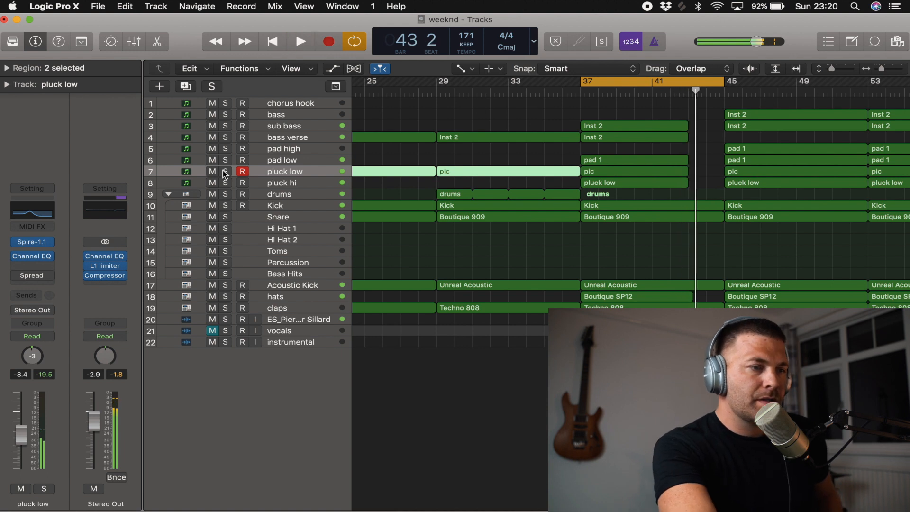
- Solo the pluck hi track and listen to it in the section looped from bar 45 to 53
{"action": "left_click", "coordinate": [226, 182]}
{"action": "key", "text": "space"}
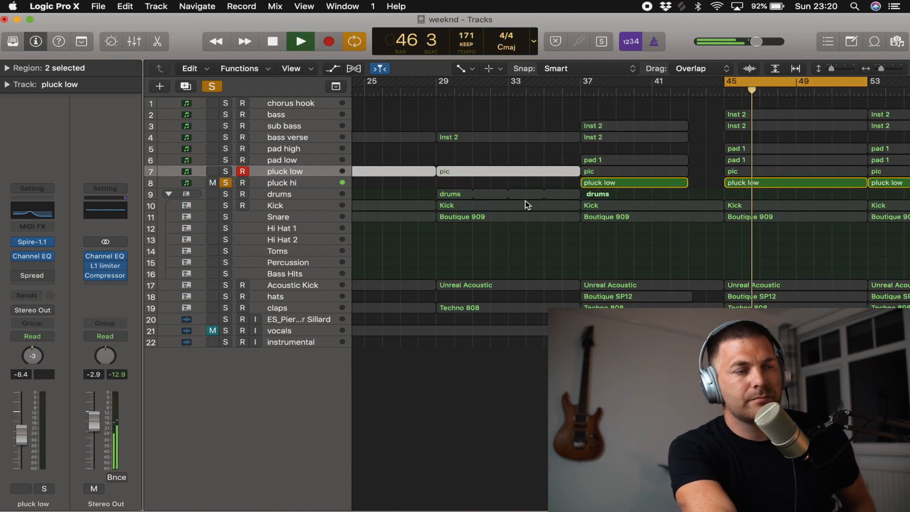
{"action": "scroll", "coordinate": [525, 200], "scroll_direction": "right", "scroll_amount": 5}
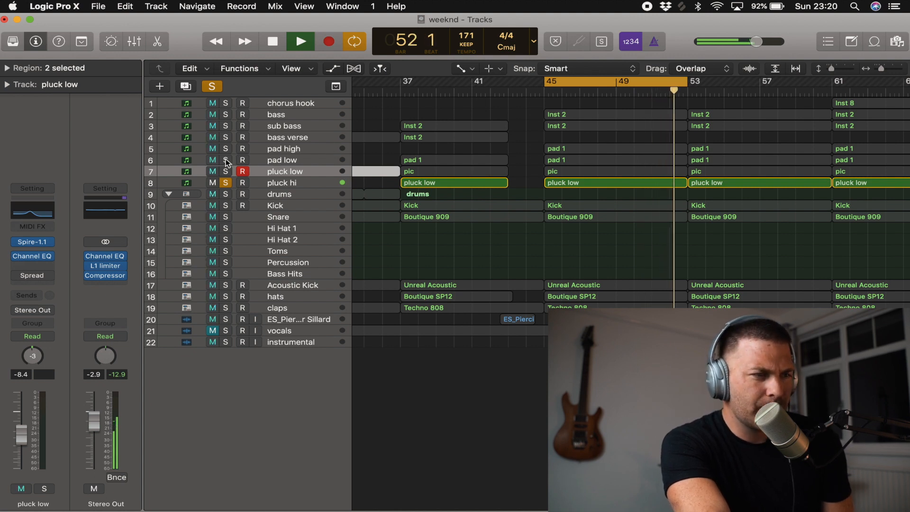
- Layer pluck low, pad low, pad high, sub bass and bass into the solo one by one over the looped section
{"action": "left_click", "coordinate": [227, 173]}
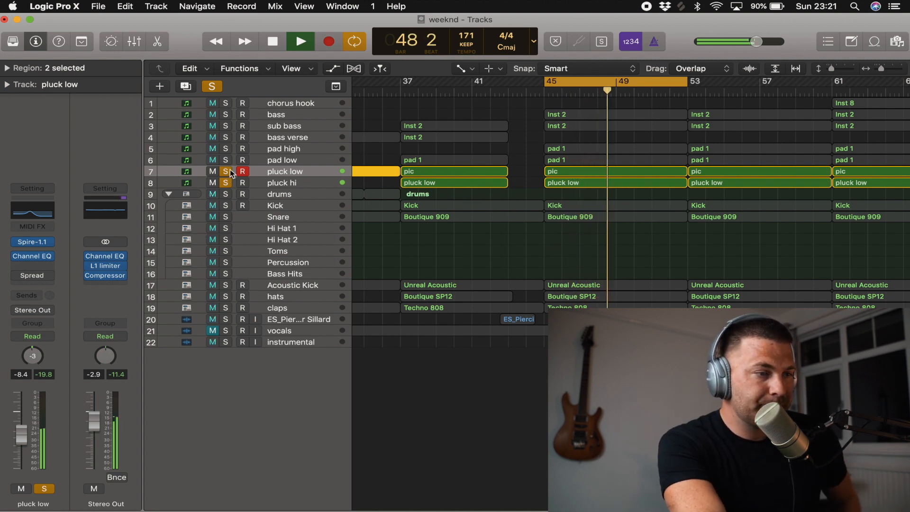
{"action": "left_click", "coordinate": [227, 159]}
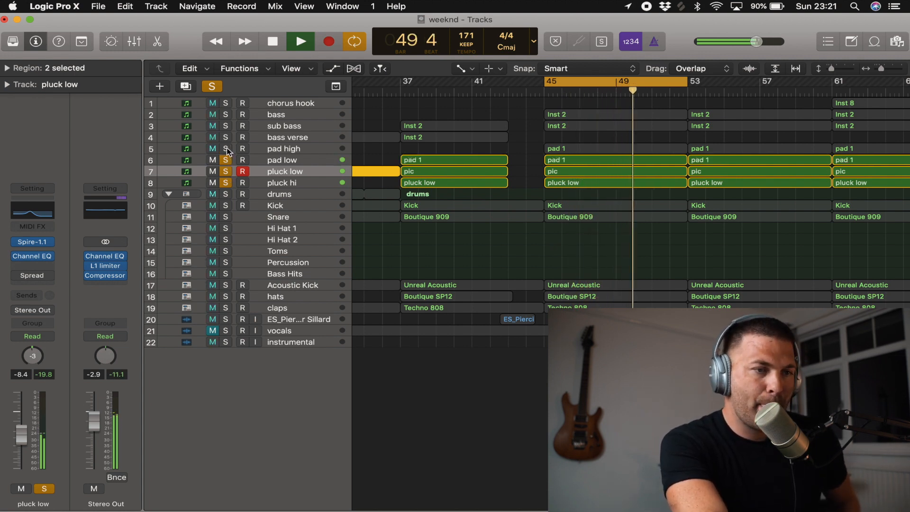
{"action": "left_click", "coordinate": [226, 150]}
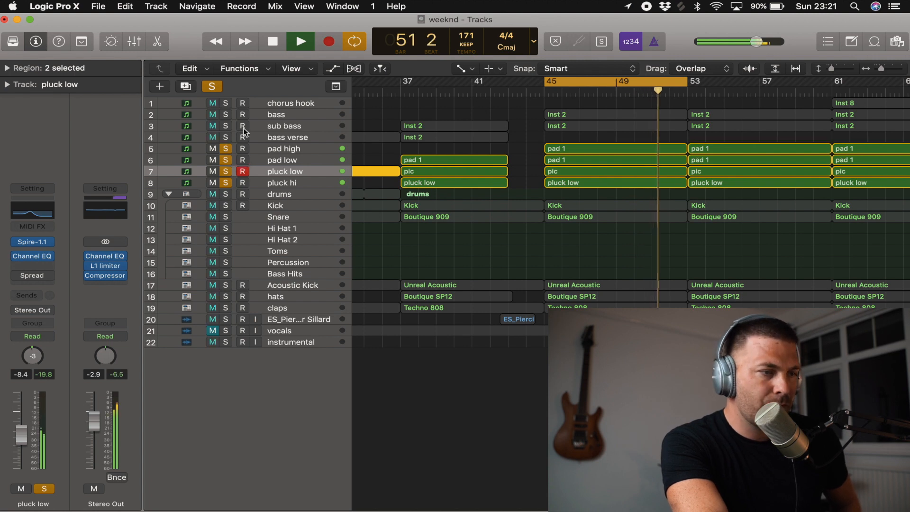
{"action": "left_click", "coordinate": [227, 127]}
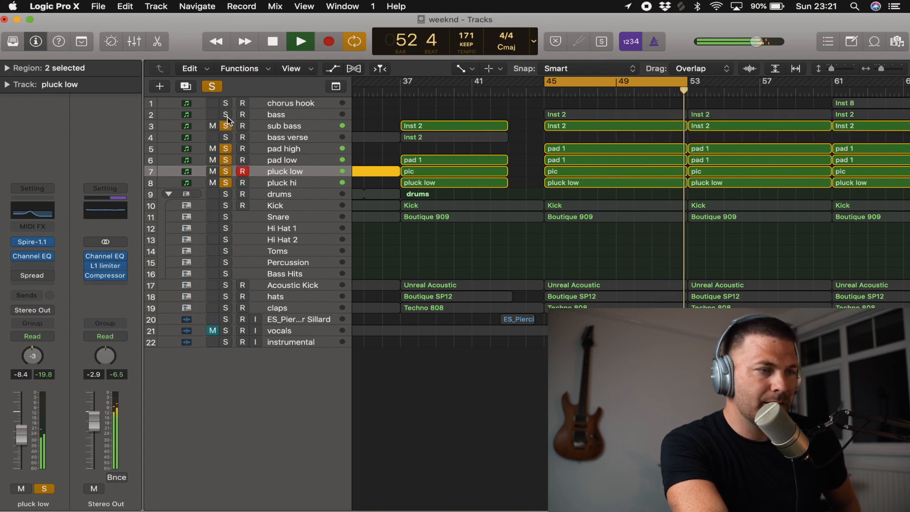
{"action": "left_click", "coordinate": [226, 115]}
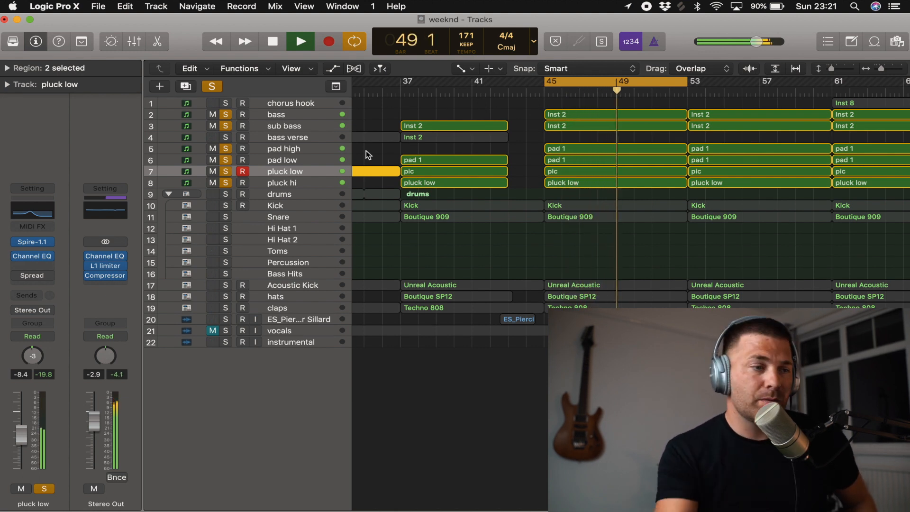
- Clear all track solos and play the full arrangement from bar 58
{"action": "scroll", "coordinate": [446, 174], "scroll_direction": "down", "scroll_amount": 10}
{"action": "scroll", "coordinate": [445, 172], "scroll_direction": "up", "scroll_amount": 2}
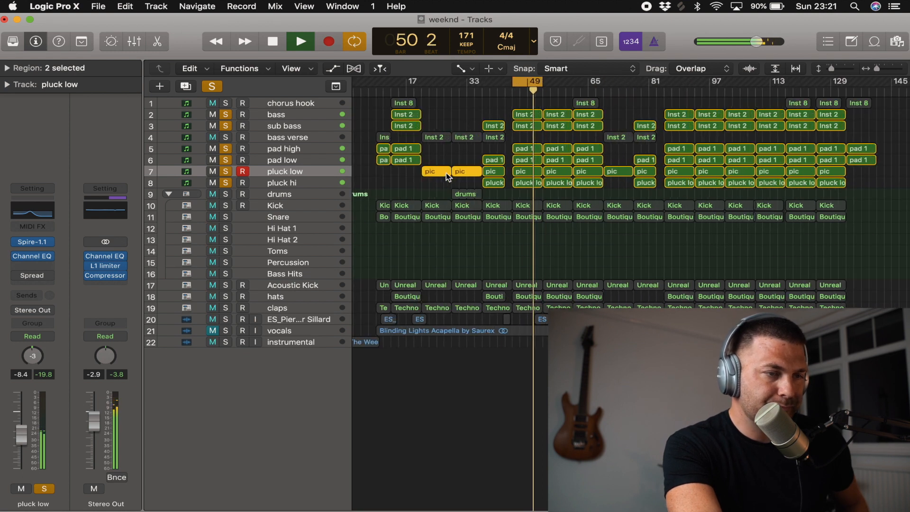
{"action": "left_click", "coordinate": [213, 87]}
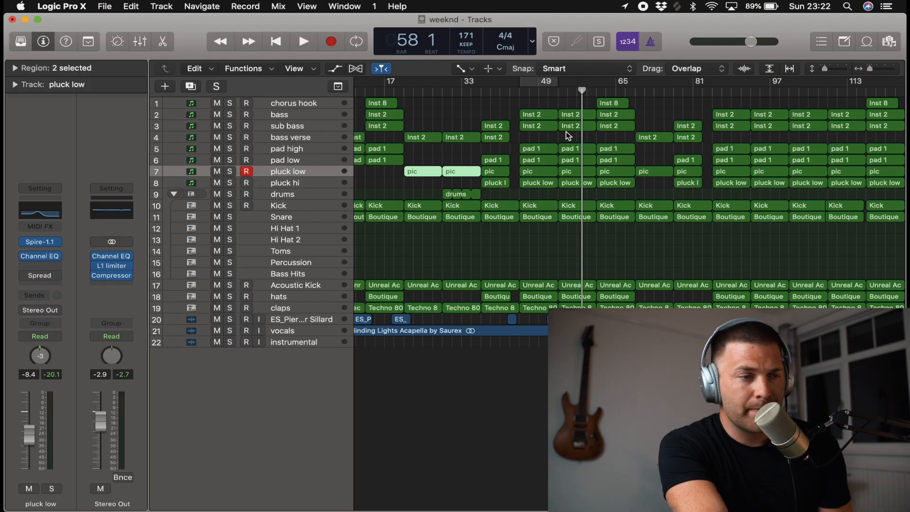
{"action": "key", "text": "space"}
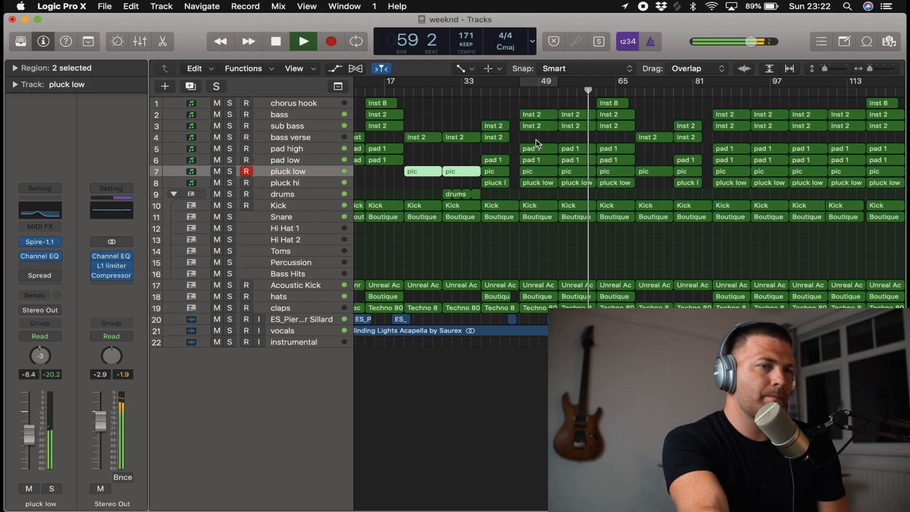